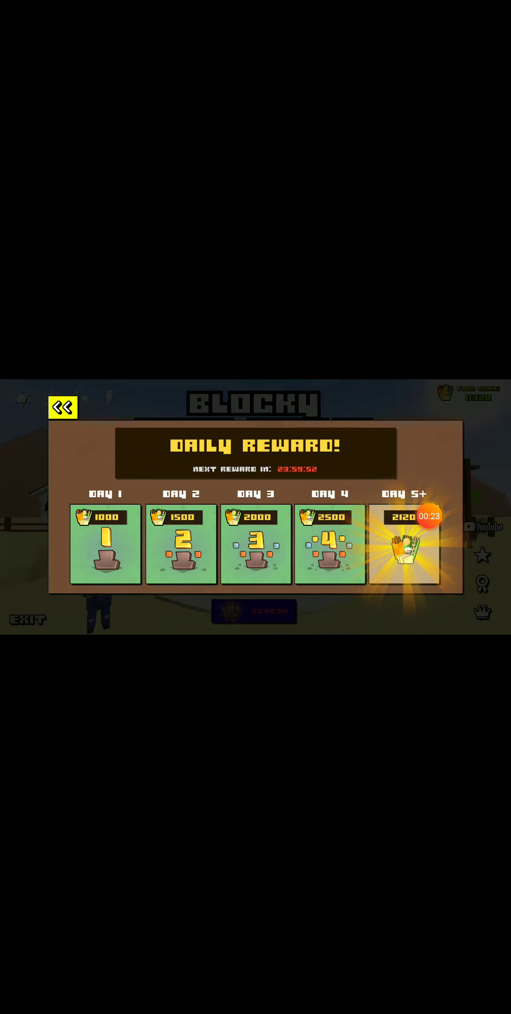
Step: Dismiss the daily reward and browse past the Pickup back to the New Corny harvester
click(62, 406)
click(254, 506)
click(448, 506)
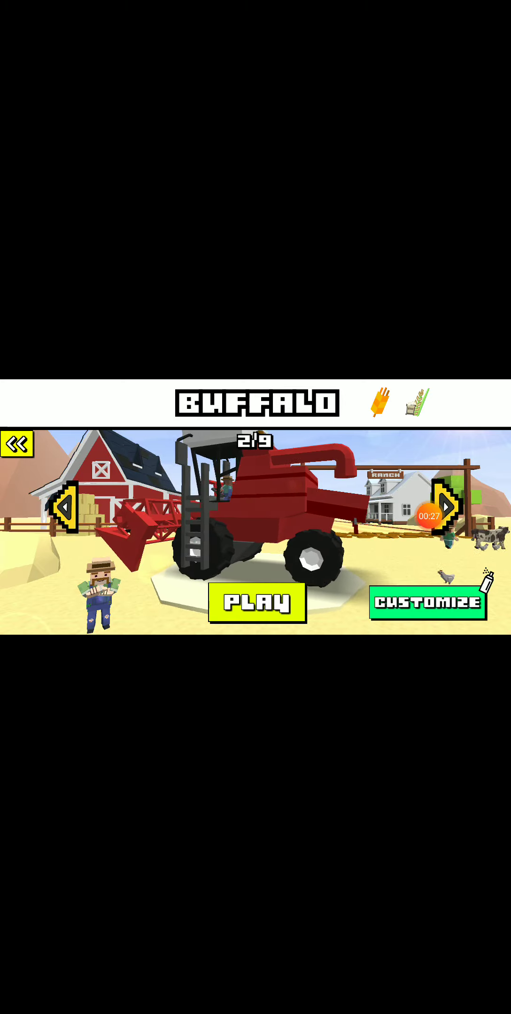
click(448, 505)
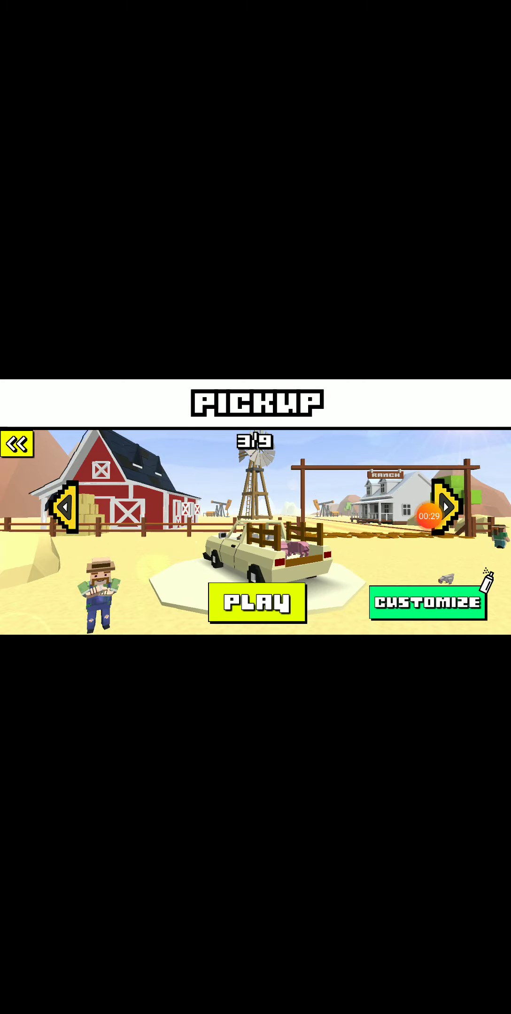
click(448, 506)
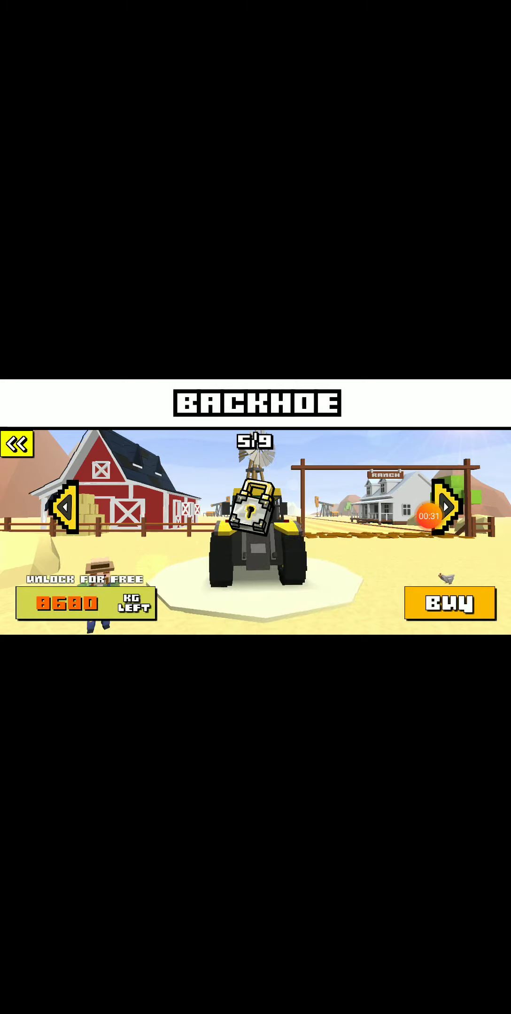
click(66, 506)
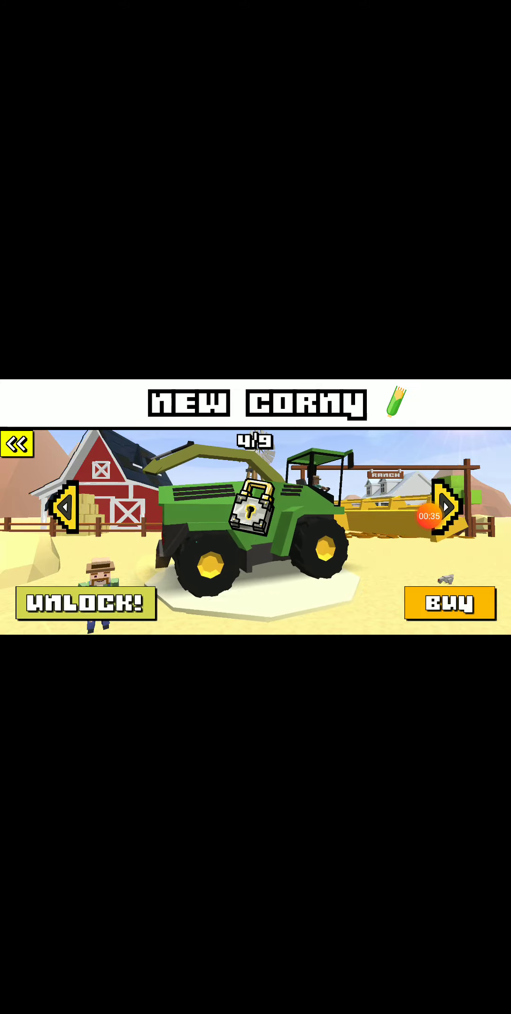
Step: Unlock the New Corny harvester, start playing with it and pick a game mode
click(85, 603)
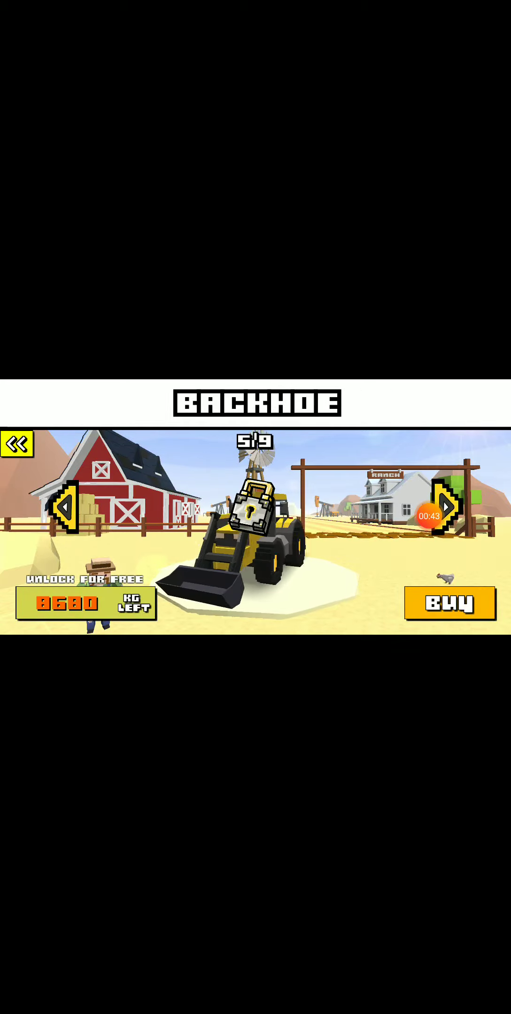
click(63, 505)
click(256, 601)
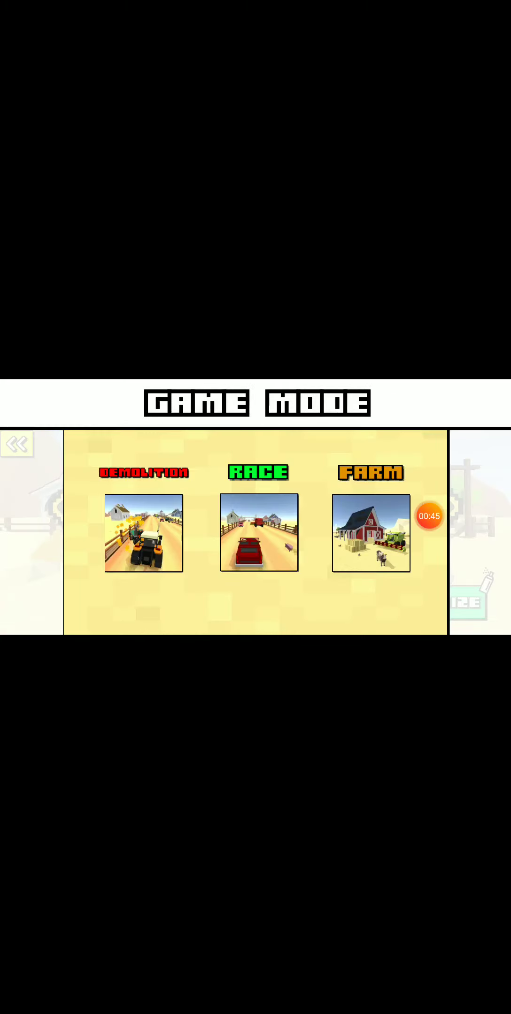
click(259, 532)
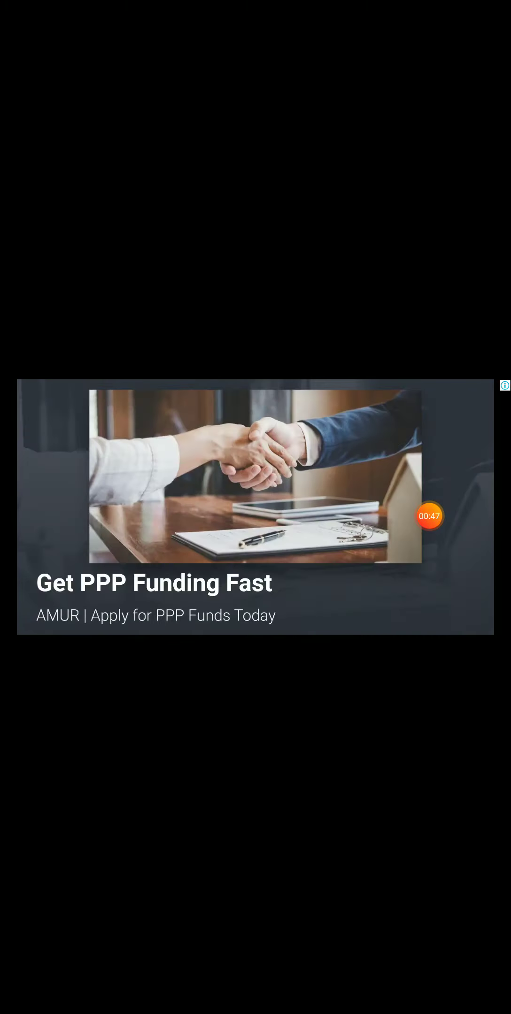
Step: Dismiss the advertisement so the New Corny session loads
click(343, 596)
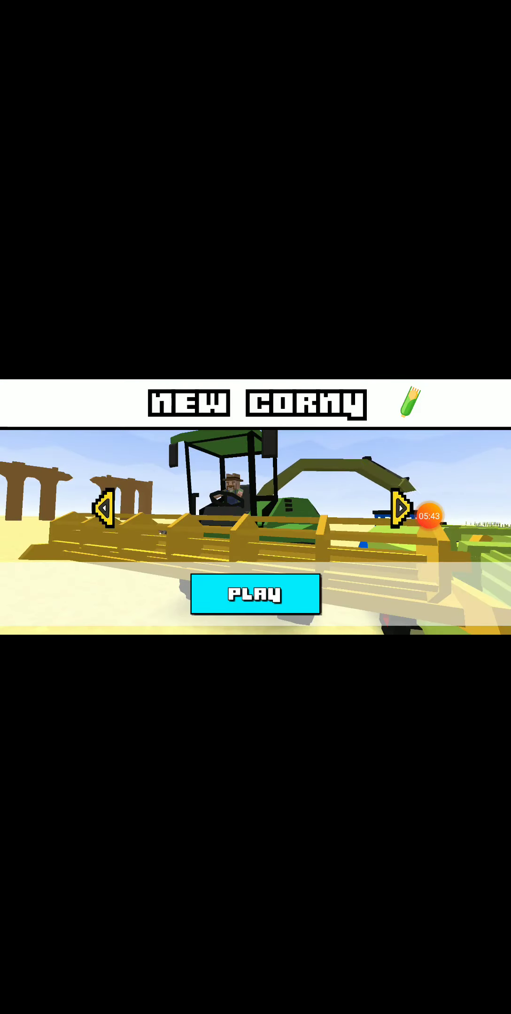
Step: Cycle forward through four vehicles, starting with the Backhoe
click(400, 508)
click(400, 508)
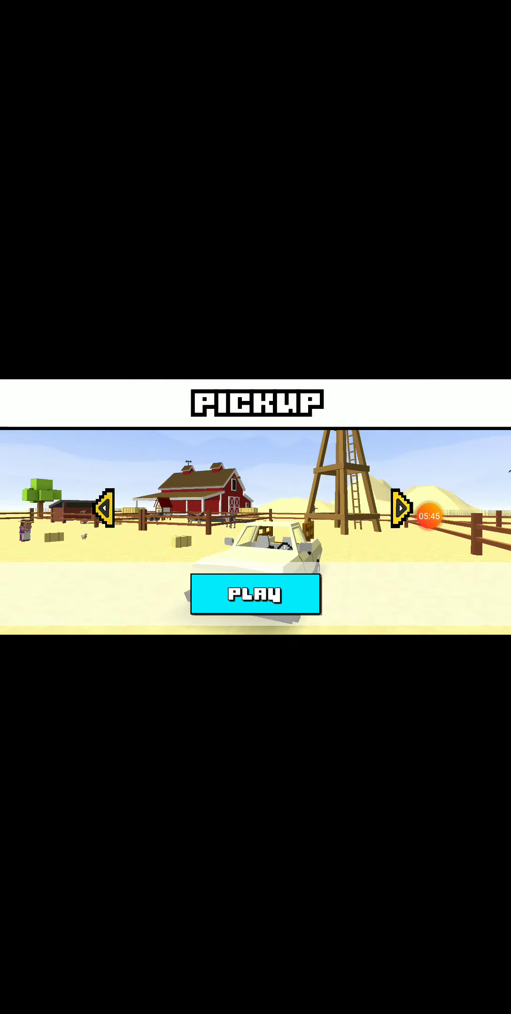
click(400, 508)
click(400, 508)
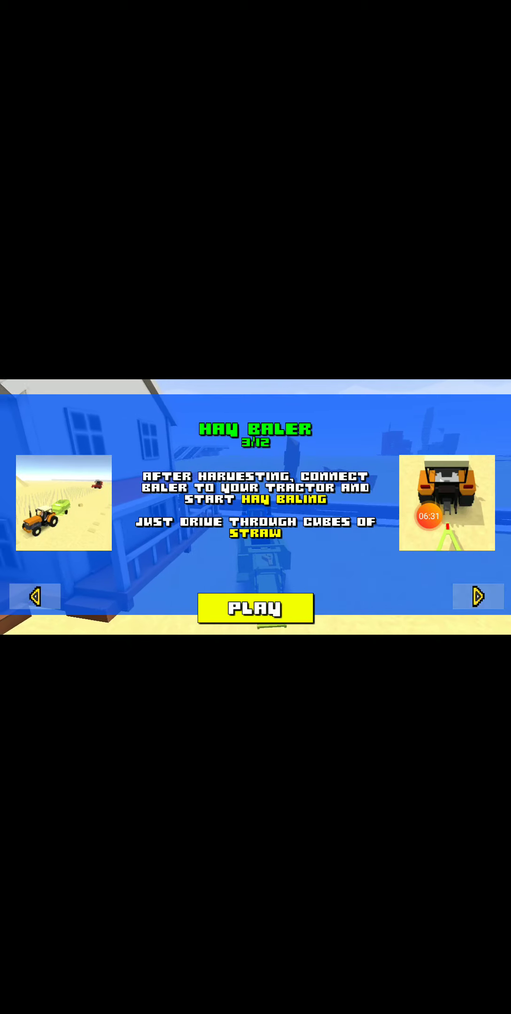
Step: Page the tutorial cards back past Hay Baler and Full Tank to Harvesting 1/12, then play
click(477, 596)
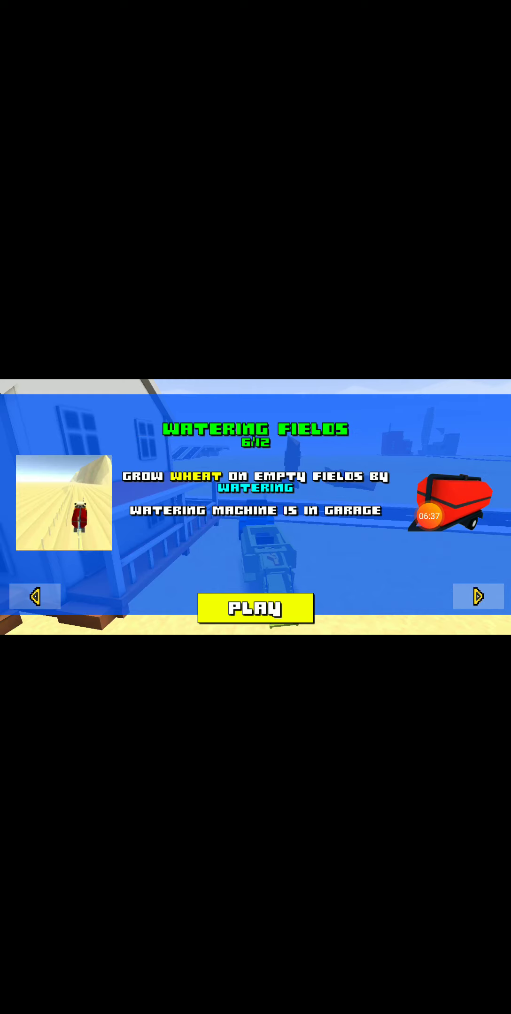
click(35, 596)
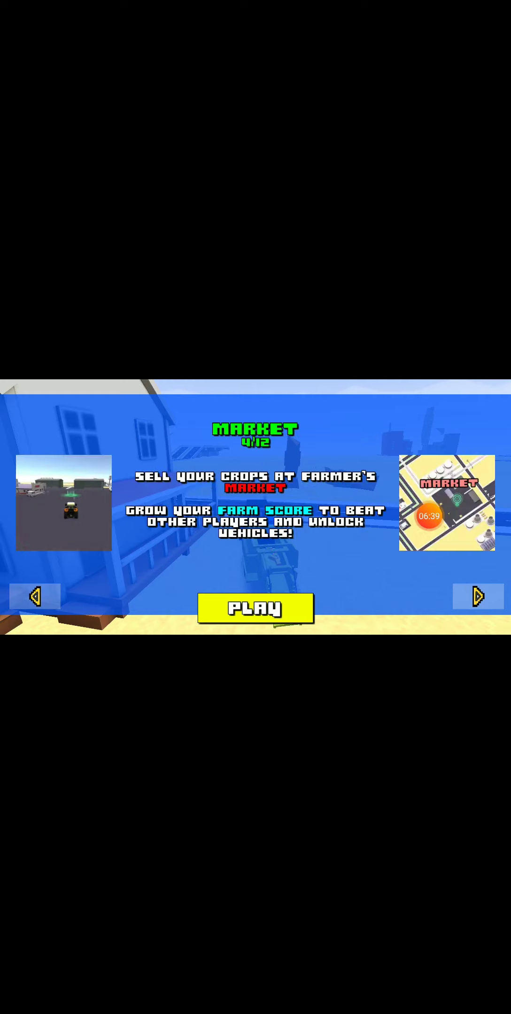
click(36, 596)
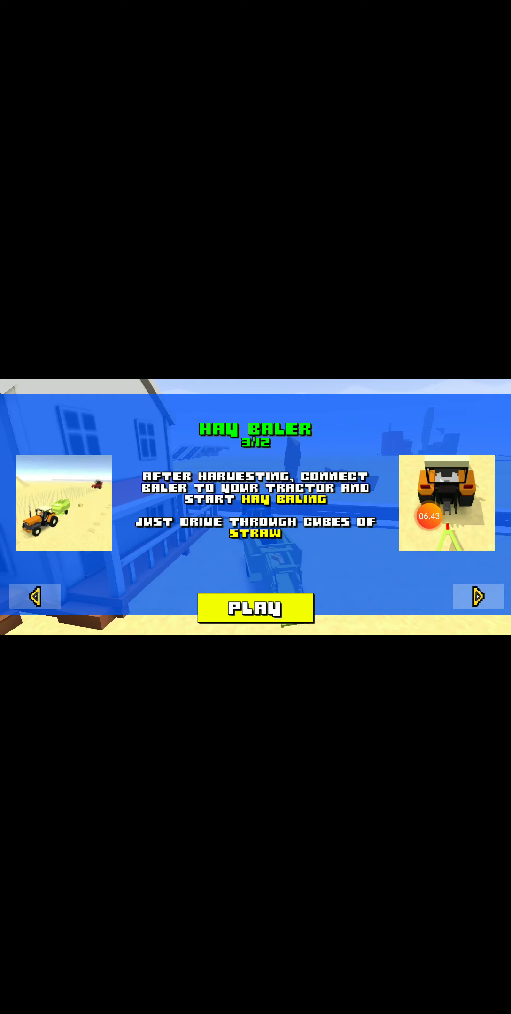
click(36, 596)
click(36, 596)
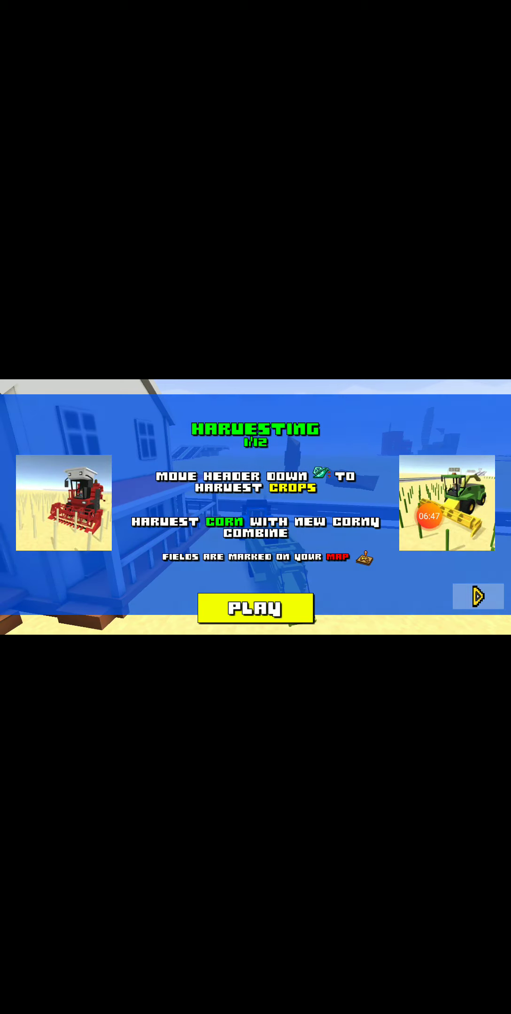
click(315, 614)
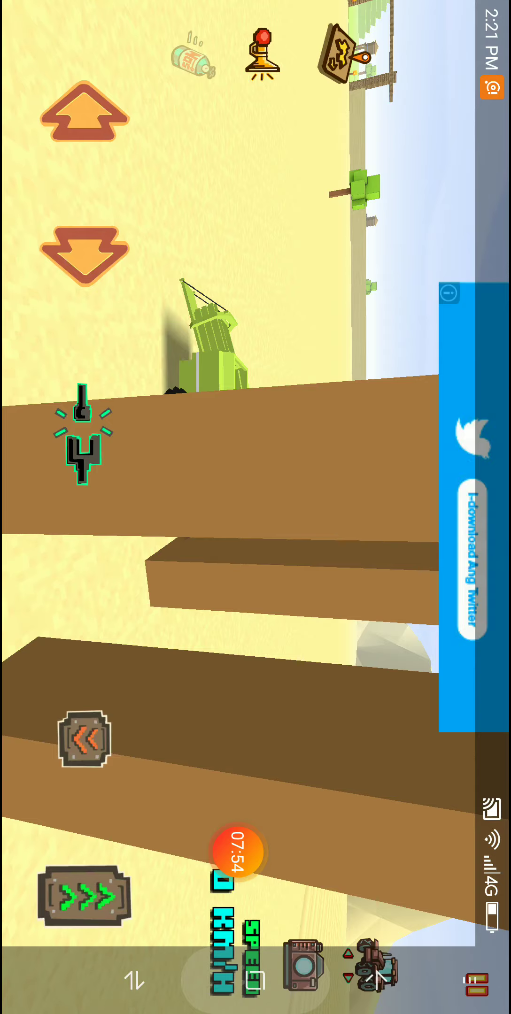
Step: Leave the game for the Android home screen with the Home key
key(Home)
Step: Swipe to the last home screen page, showing the RaceCraft and Blocky Farm icons
drag(473, 305, 444, 542)
drag(119, 475, 396, 475)
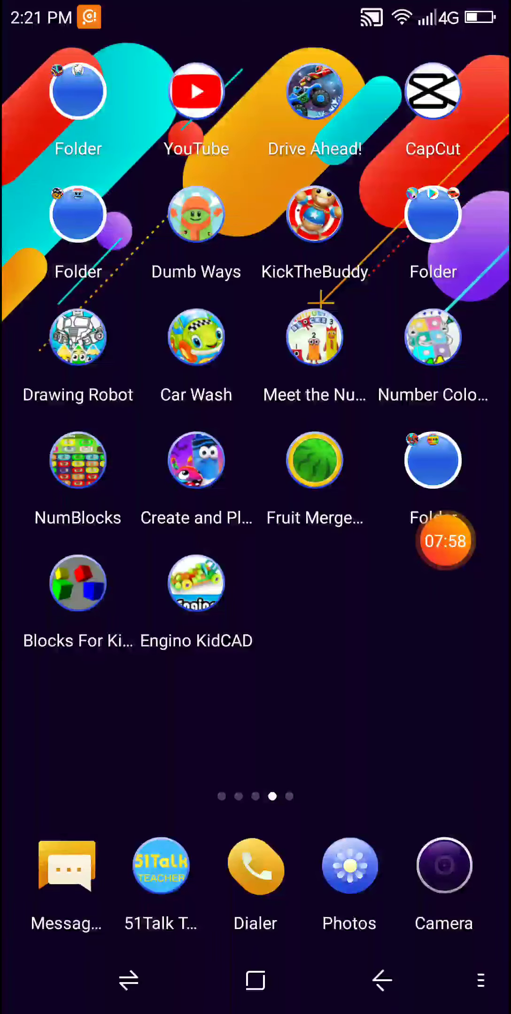
drag(397, 674, 348, 673)
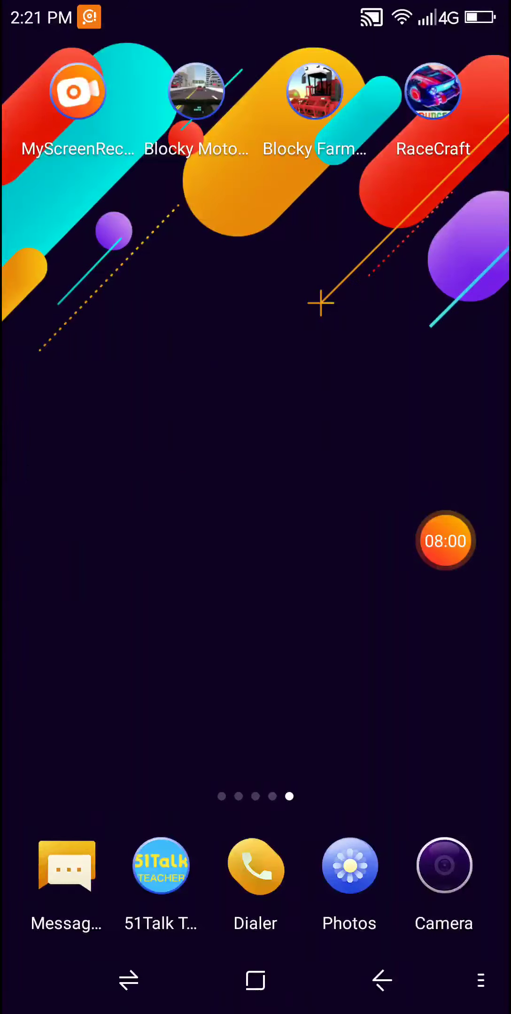